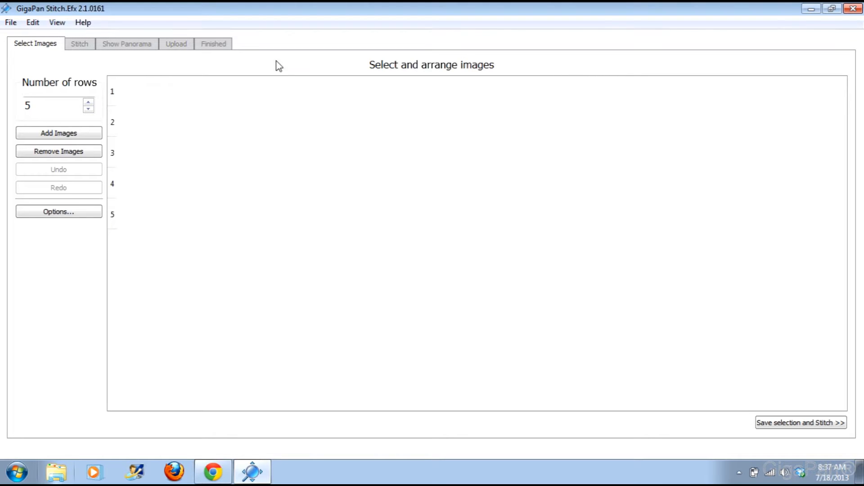
Step: Add the twelve garden staircase photos IMG_8462 through IMG_8473 to the panorama
left_click(63, 133)
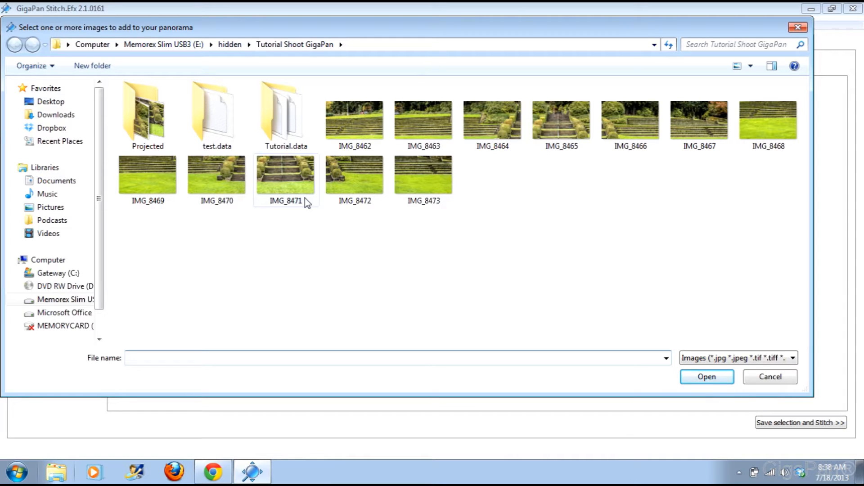
left_click(349, 113)
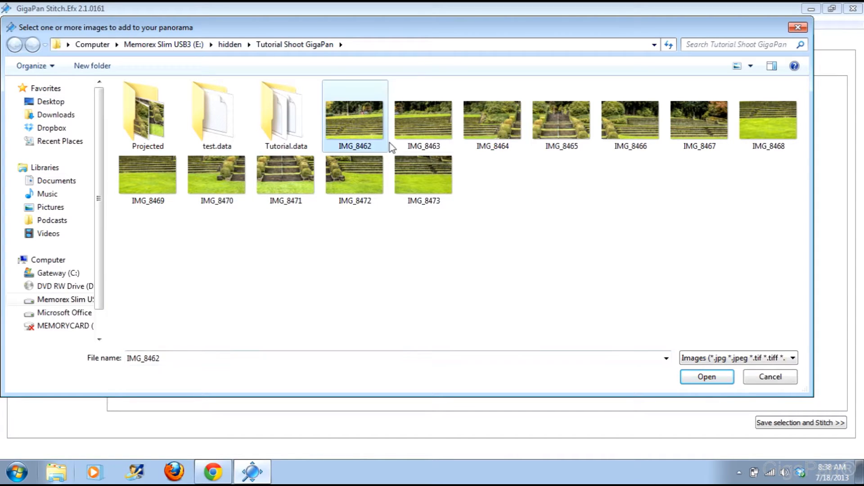
left_click(422, 181, "shift")
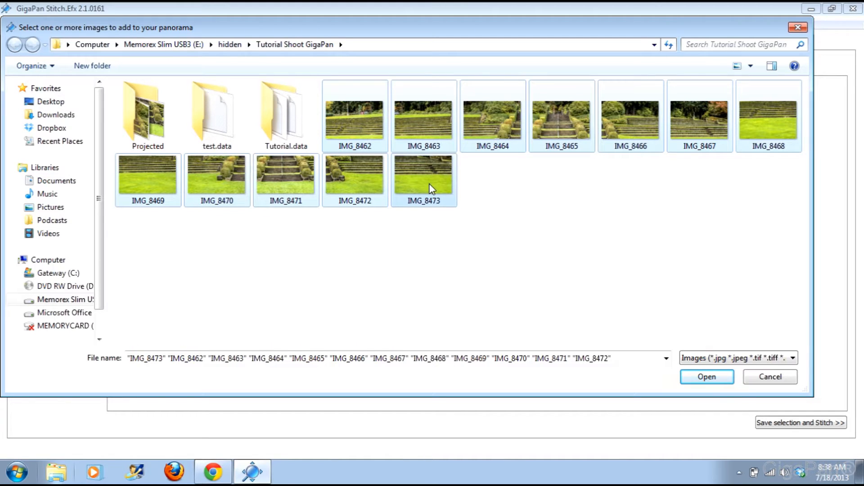
left_click(705, 379)
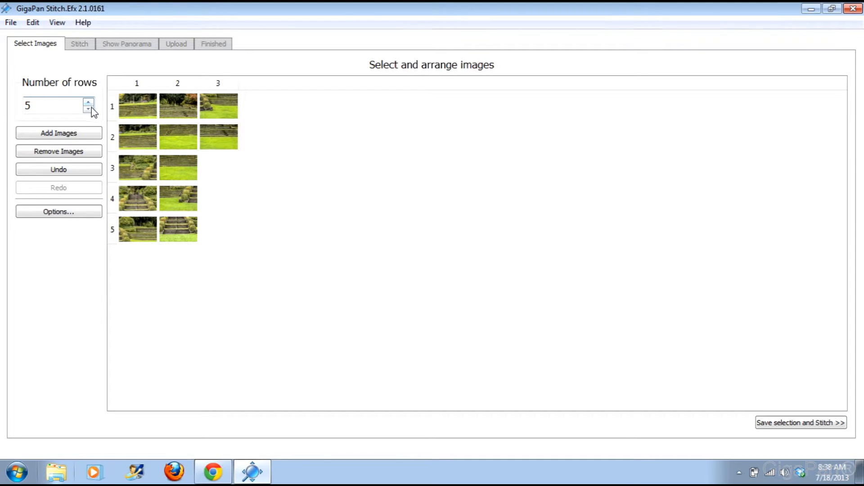
Step: In the stitching Options, set the image shooting order to Rows, down
left_click(59, 212)
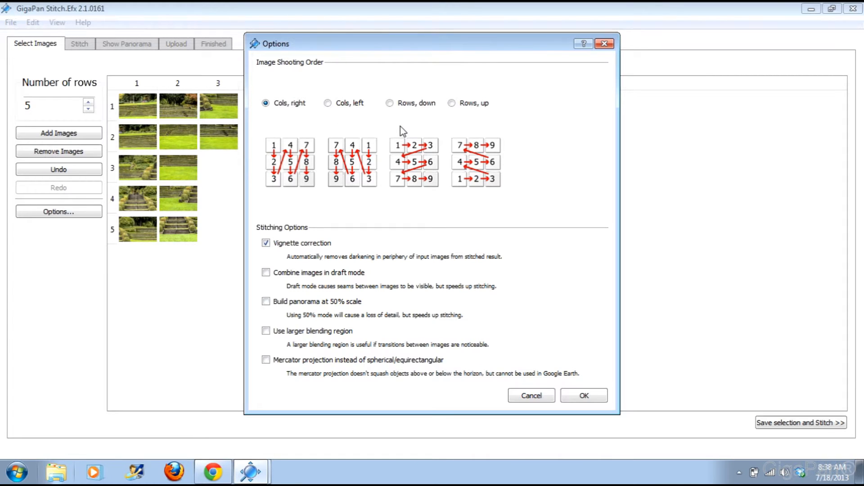
left_click(390, 103)
Step: Apply the shooting order, set the grid to 6 columns, and start stitching
left_click(586, 399)
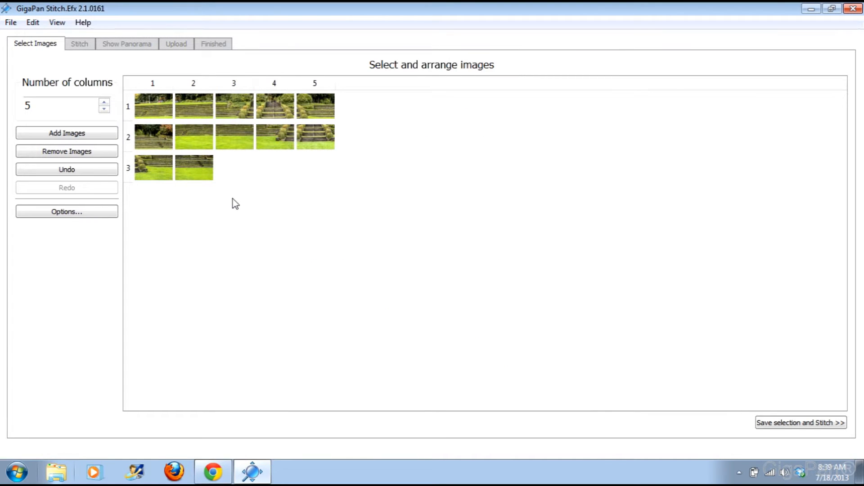
left_click(104, 109)
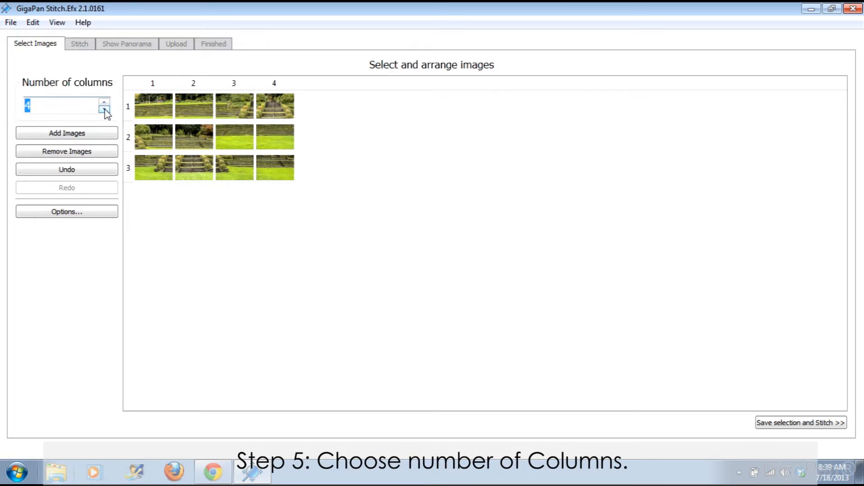
left_click(104, 109)
left_click(104, 103)
left_click(104, 103)
left_click(105, 103)
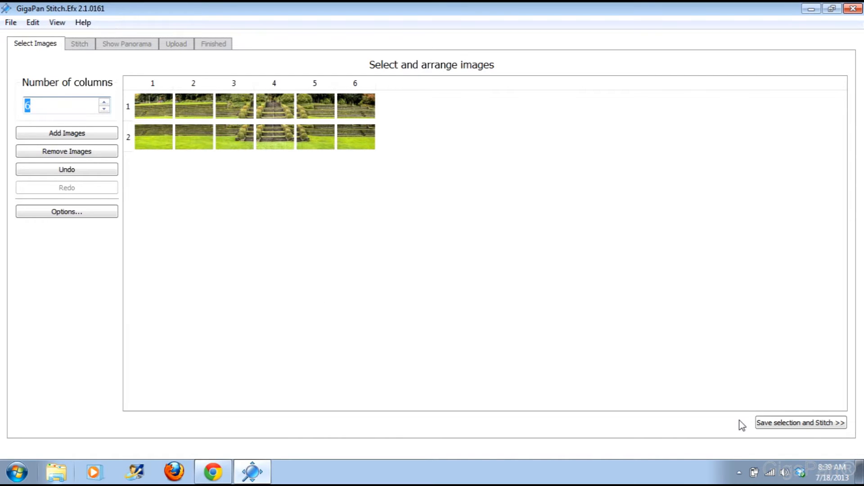
left_click(786, 424)
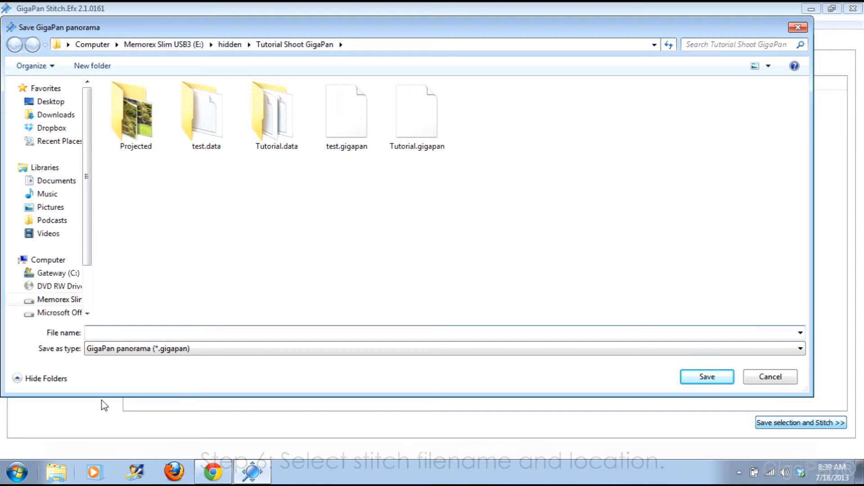
type("fdhskjopghrp")
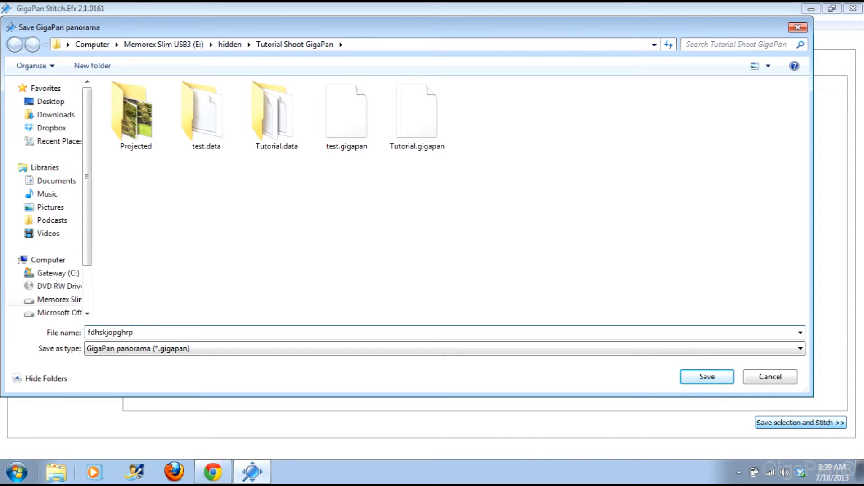
left_click(772, 378)
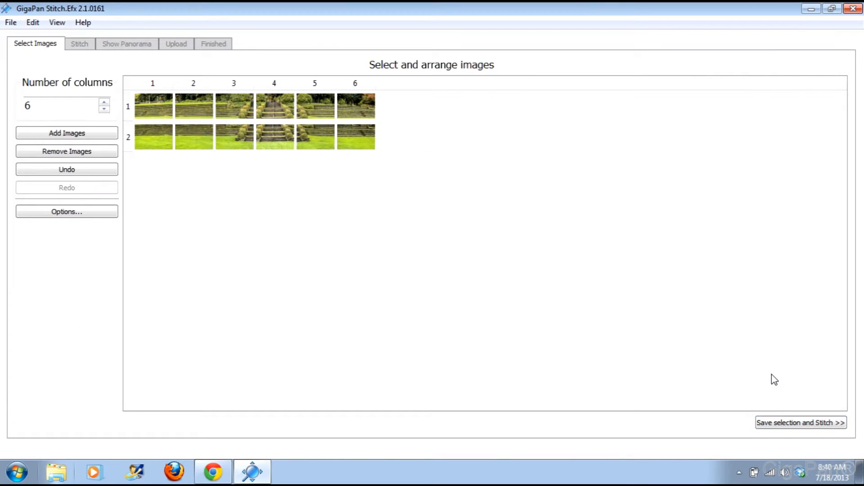
Step: Reopen the recent Tutorial.gigapan project and confirm its stitching is complete at 100%
left_click(11, 23)
mouse_move(40, 65)
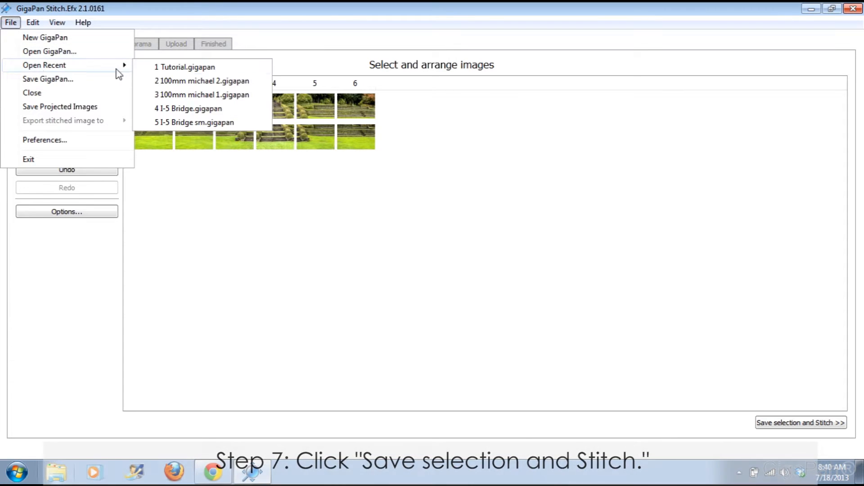
left_click(172, 70)
left_click_drag(469, 226, 460, 223)
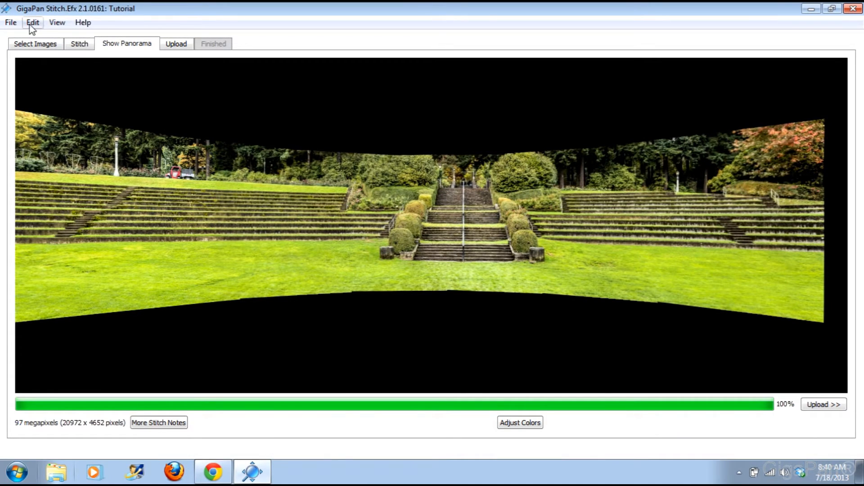
left_click(32, 44)
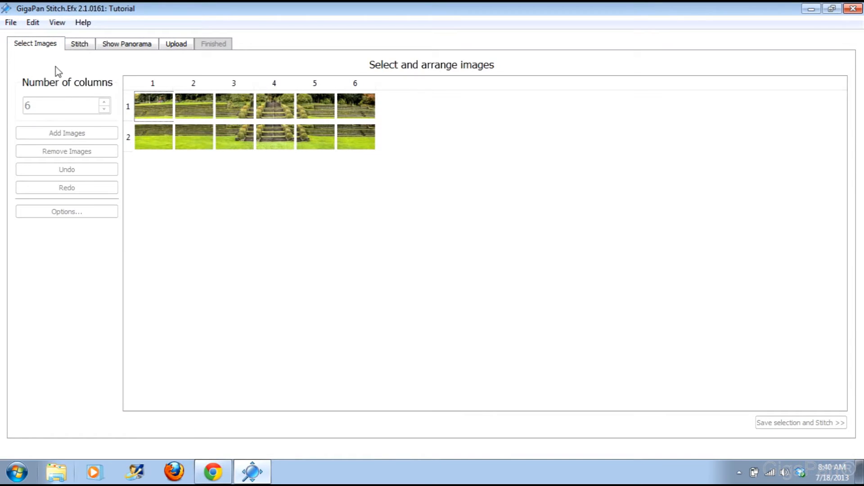
left_click(82, 47)
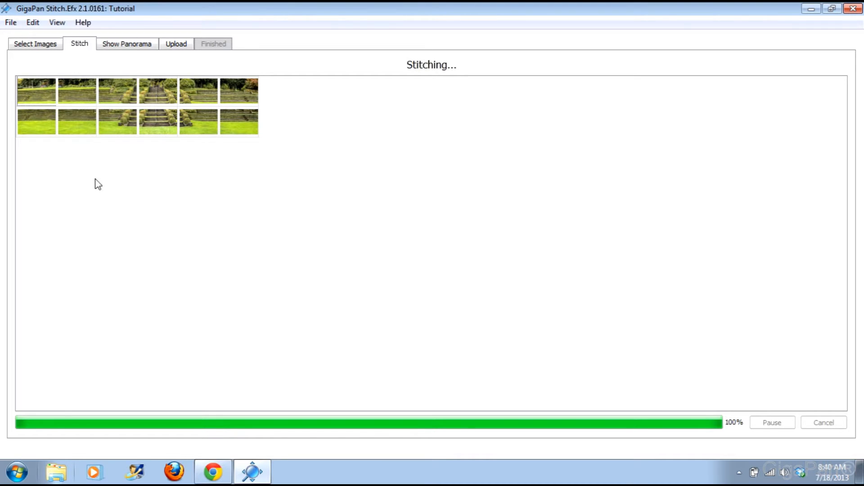
Step: Zoom and pan across the 97-megapixel panorama's terraces and stone staircase, then zoom out
left_click(126, 44)
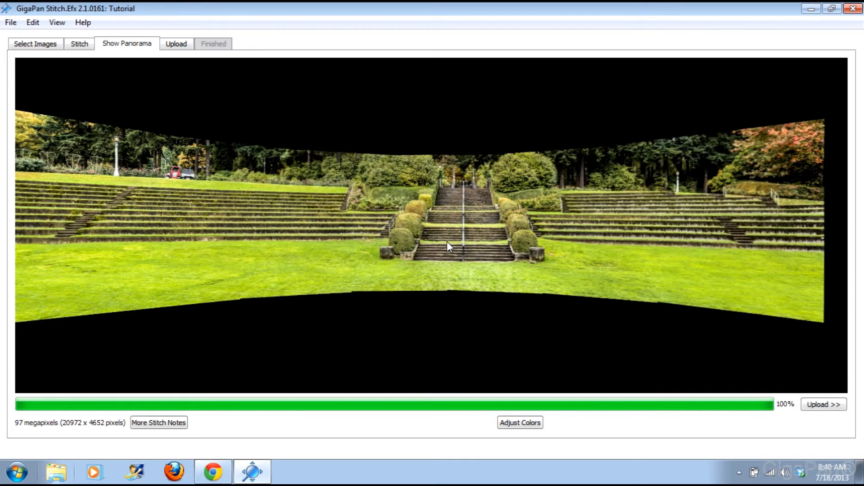
scroll(447, 242, "up", 5)
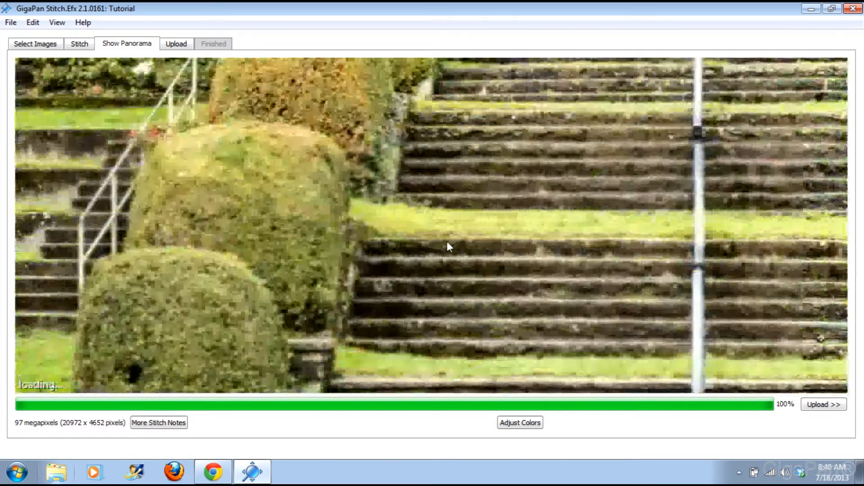
scroll(447, 241, "down", 4)
left_click_drag(183, 220, 448, 221)
left_click_drag(203, 164, 465, 253)
scroll(465, 257, "up", 3)
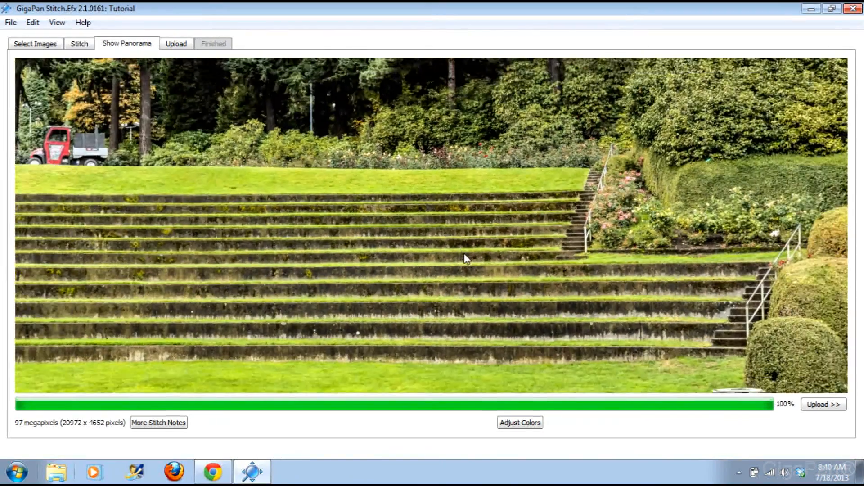
scroll(465, 254, "down", 3)
left_click_drag(721, 256, 436, 207)
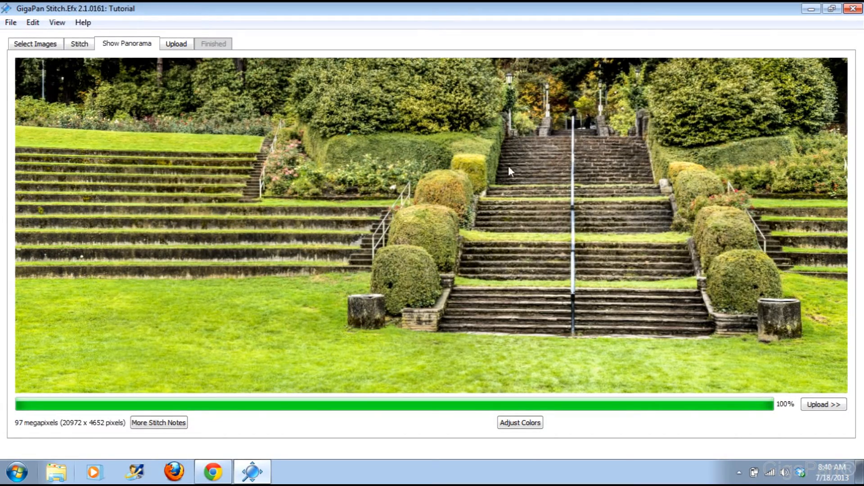
mouse_move(477, 167)
left_mouse_down()
mouse_move(479, 248)
mouse_move(474, 176)
left_mouse_up()
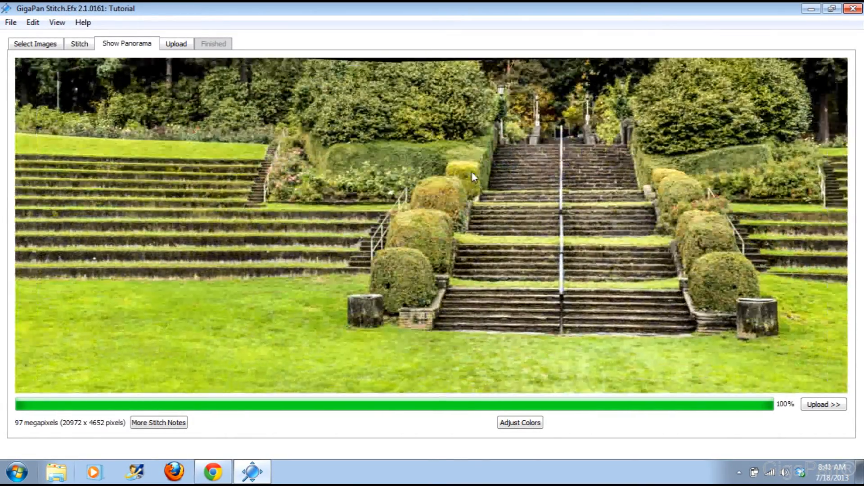
scroll(474, 177, "down", 3)
scroll(471, 172, "down", 2)
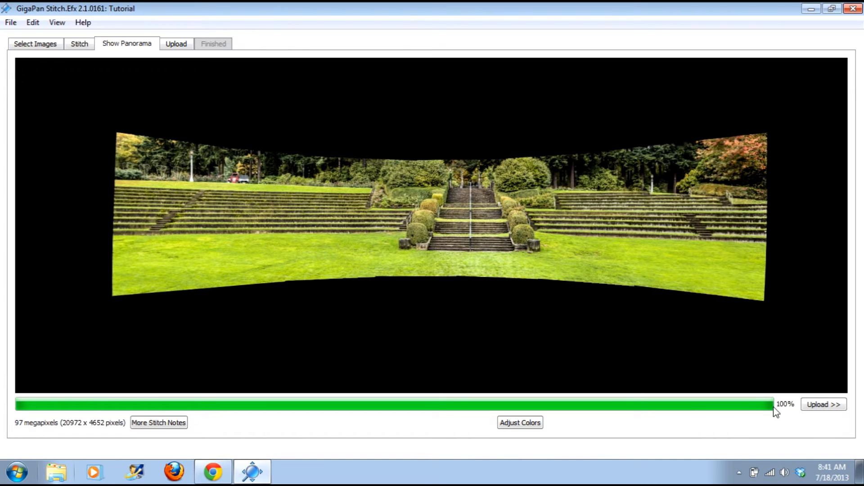
Step: Export the stitched image as TIFF, then review the TIFF and RAW export choices
left_click(11, 25)
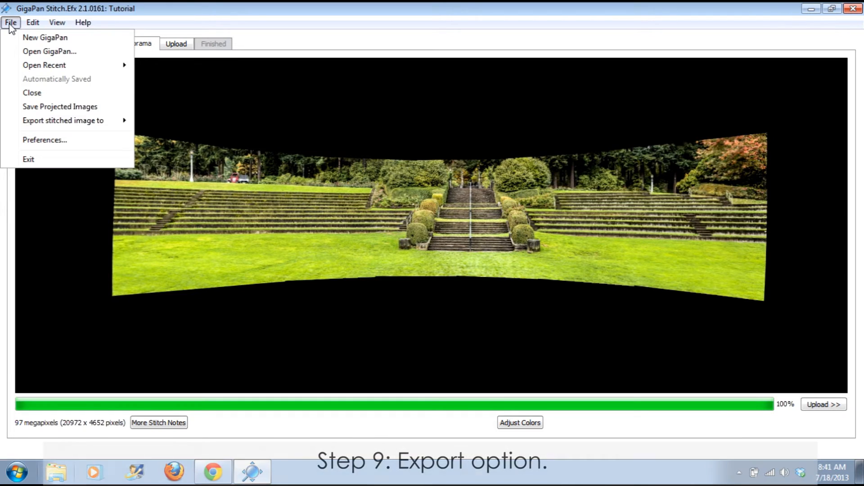
mouse_move(55, 124)
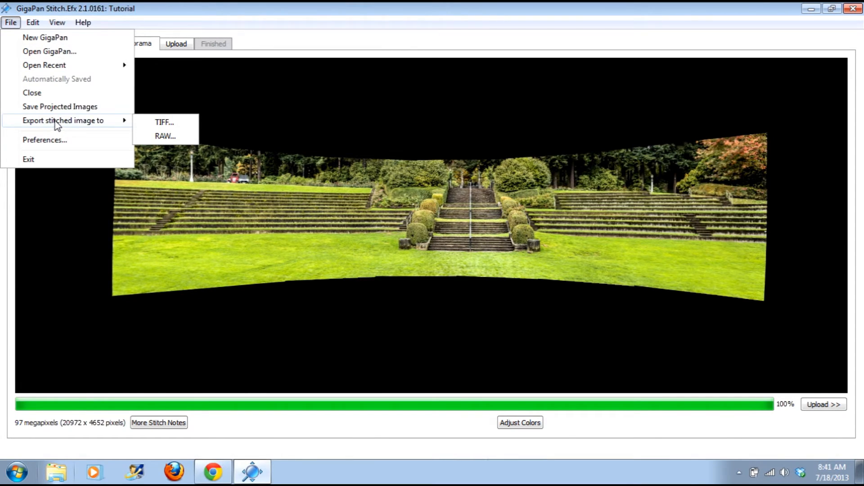
left_click(149, 121)
mouse_move(125, 119)
Step: In the panorama upload form, enter 'test' as both the title and the description
left_click(704, 433)
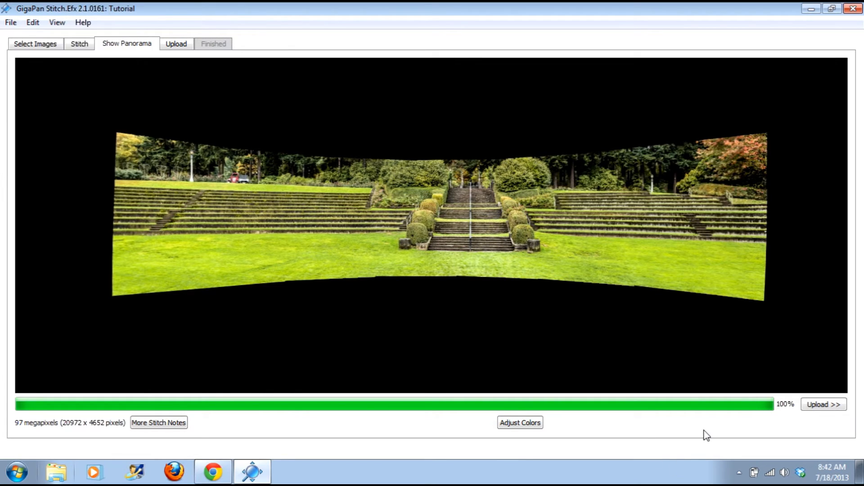
left_click(838, 404)
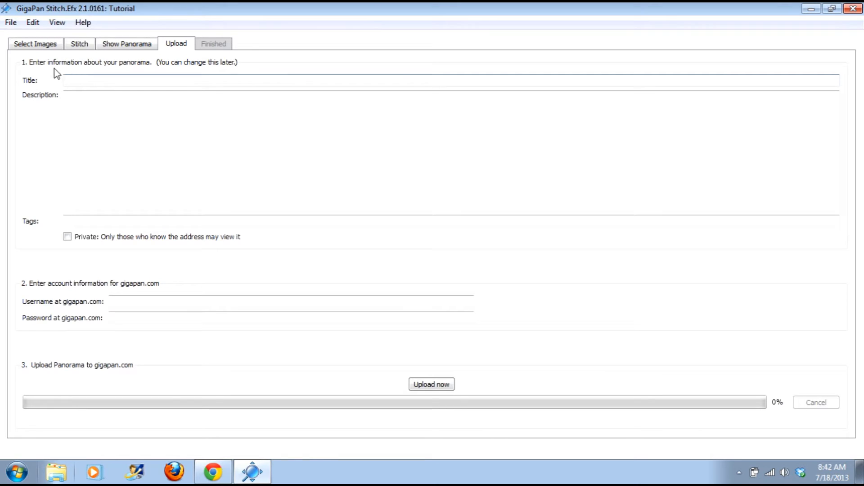
left_click(130, 45)
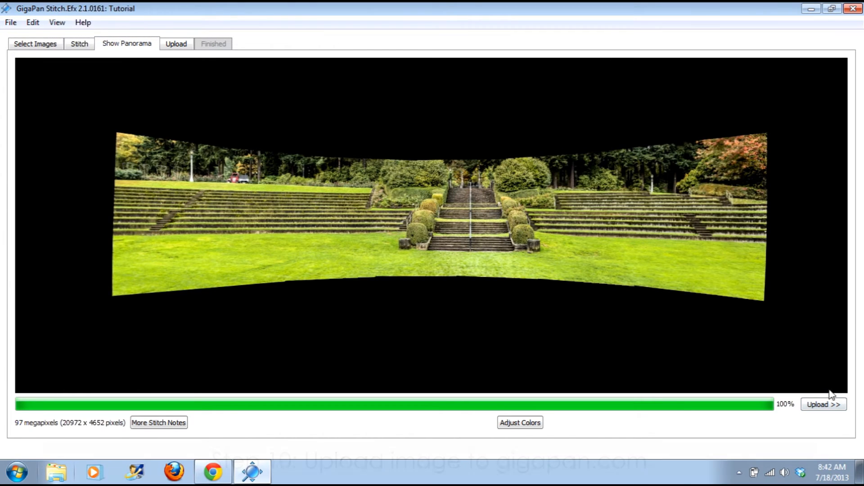
left_click(828, 404)
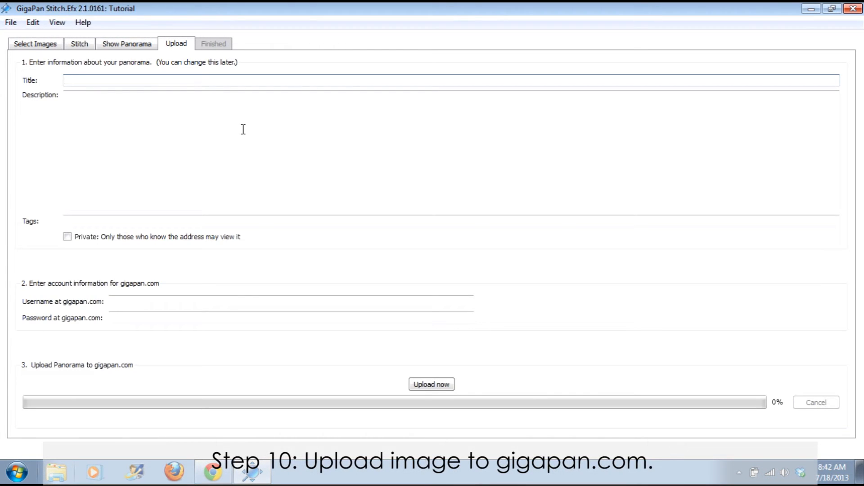
type("test")
key("Tab")
type("test")
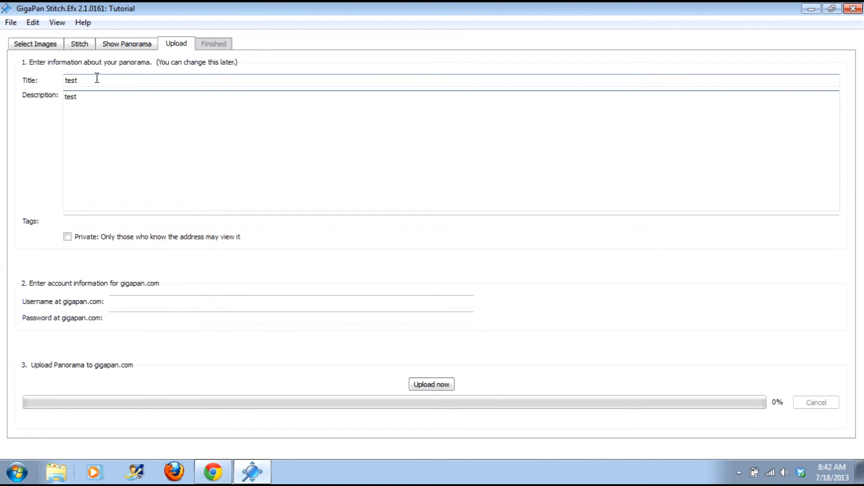
key("Tab")
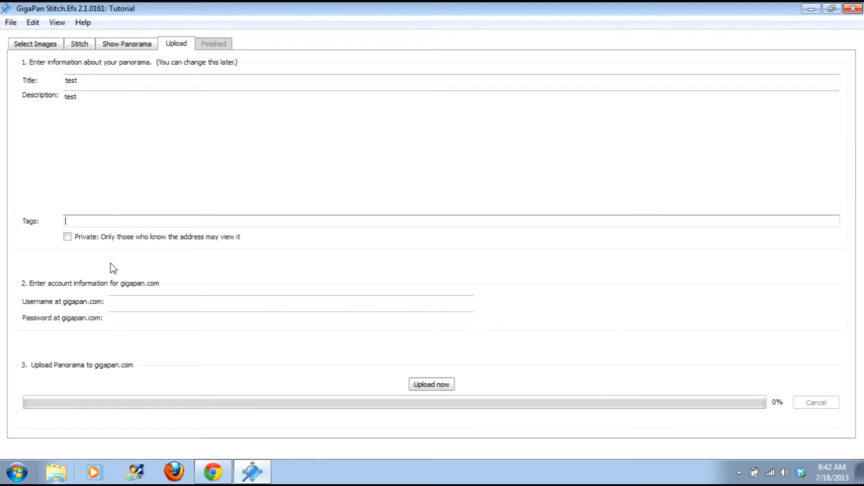
Step: Enter the gigapan.com username and account password, then start the upload
left_click(121, 302)
type("franz")
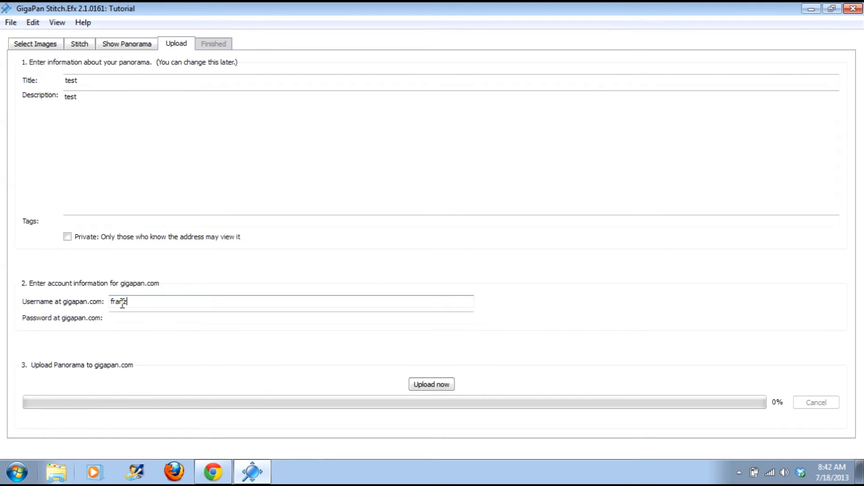
key("Tab")
type("********")
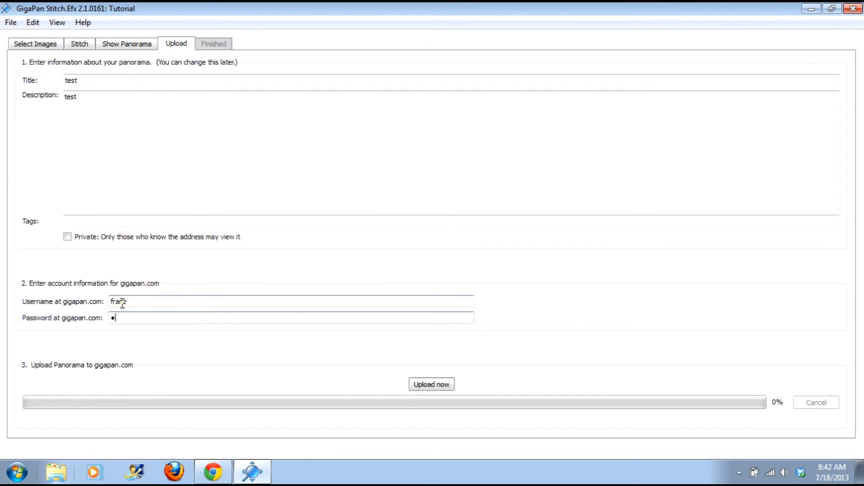
type("****")
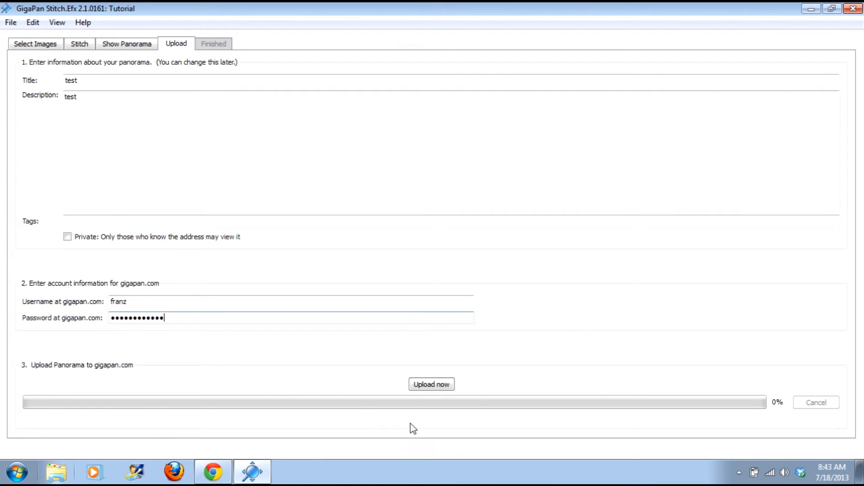
left_click(427, 385)
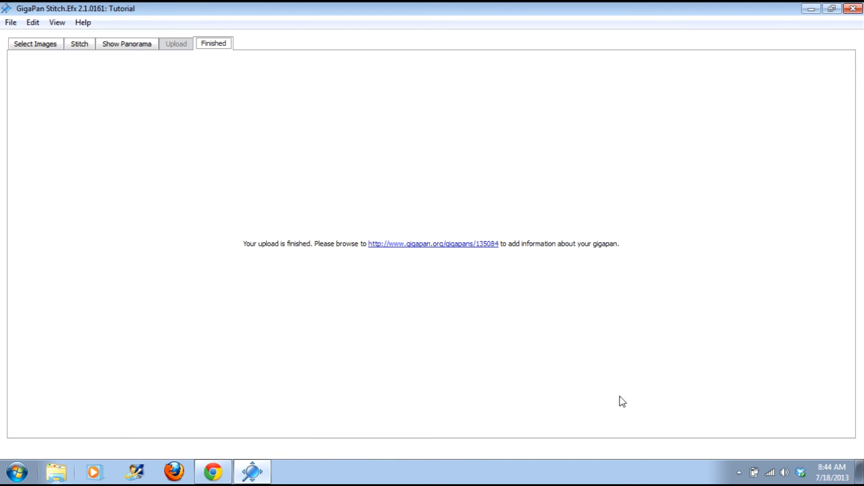
Step: Open the uploaded panorama's gigapan.com page, then return to Stitch.Efx's stitched panorama preview
left_click(475, 247)
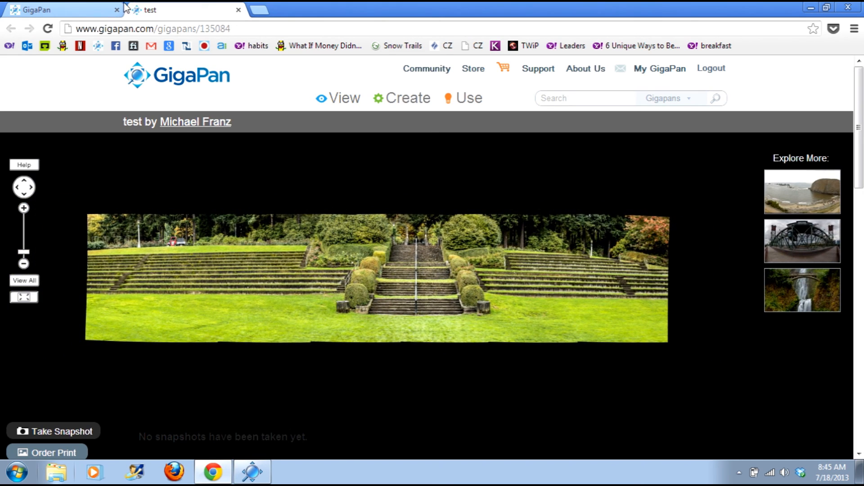
left_click(260, 468)
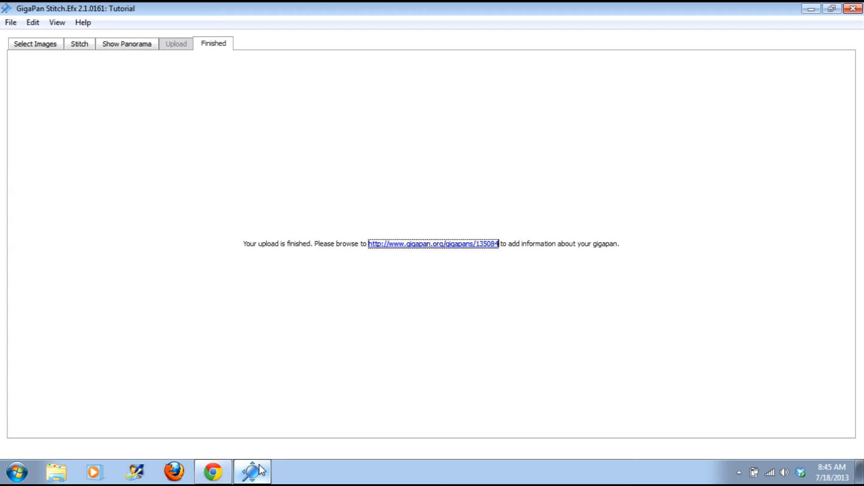
left_click(119, 43)
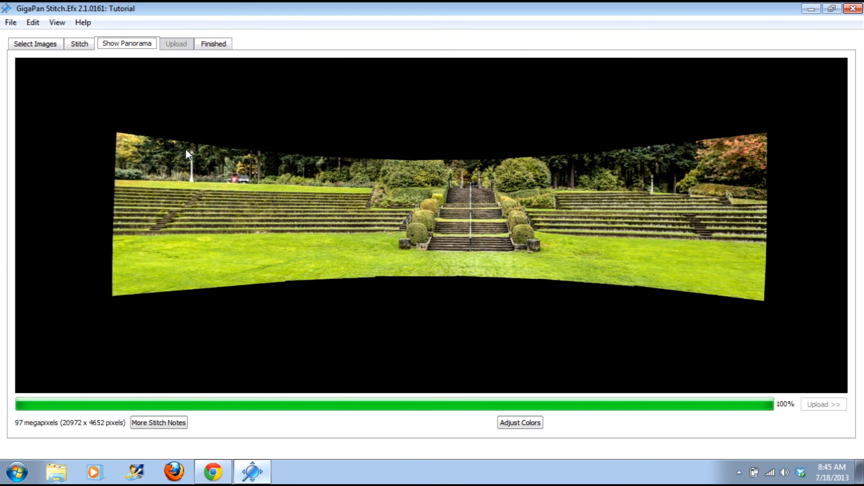
Step: On gigapan.com, zoom into the central stone stairs, zoom back out, and try full-screen viewing
left_click(213, 471)
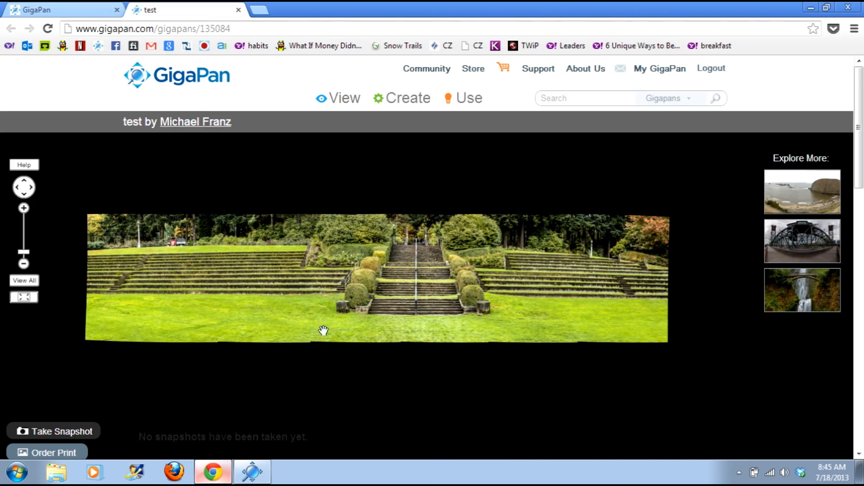
scroll(369, 284, "up", 5)
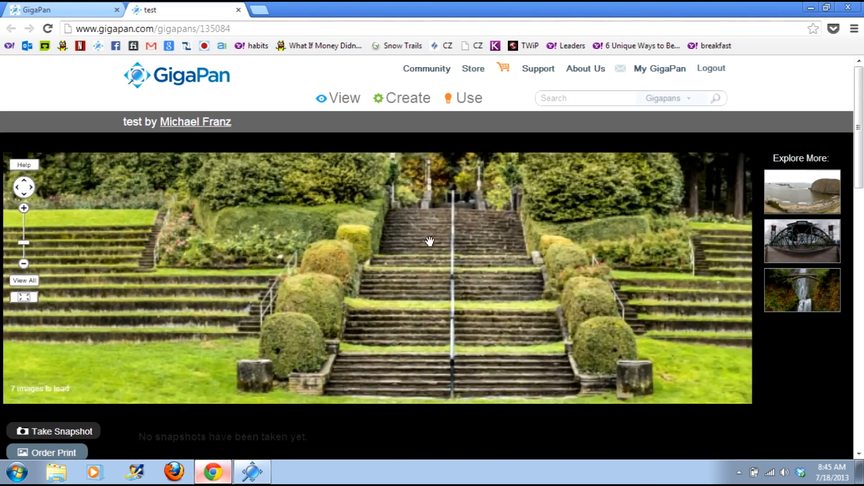
scroll(467, 229, "up", 4)
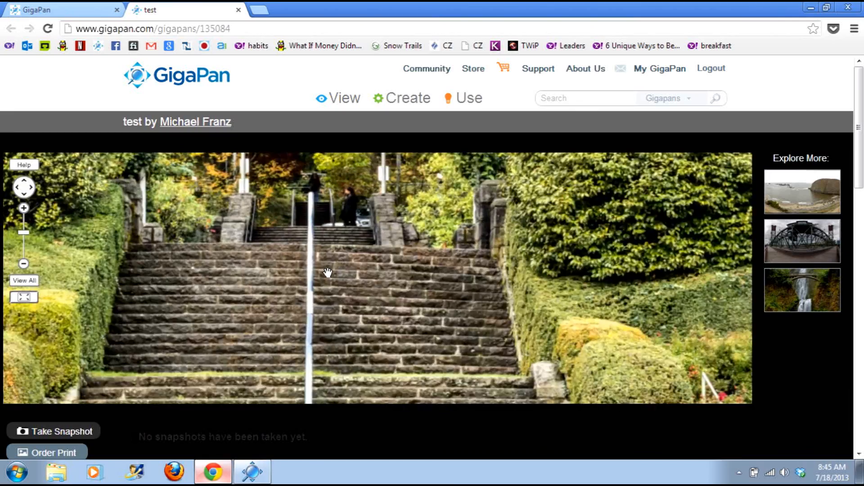
scroll(328, 273, "up", 3)
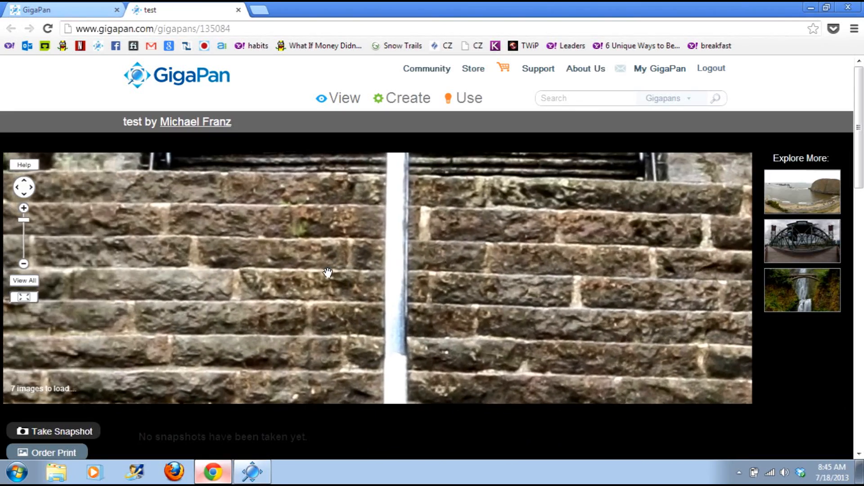
left_click(24, 264)
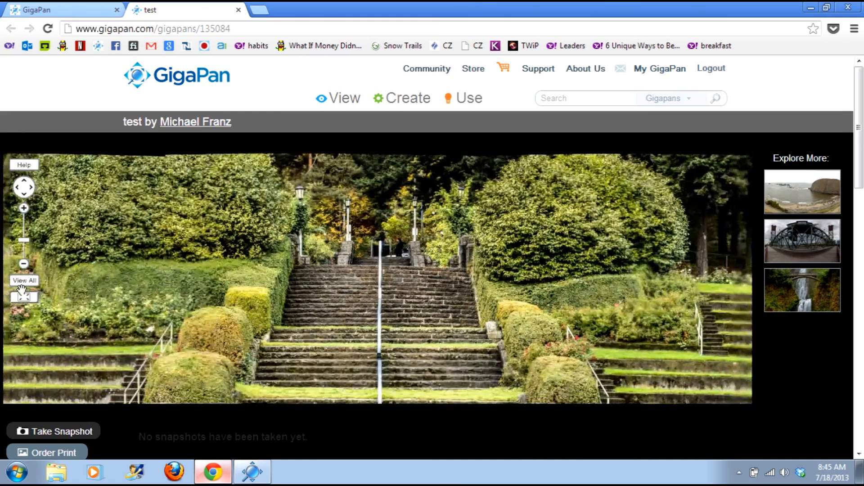
left_click(23, 297)
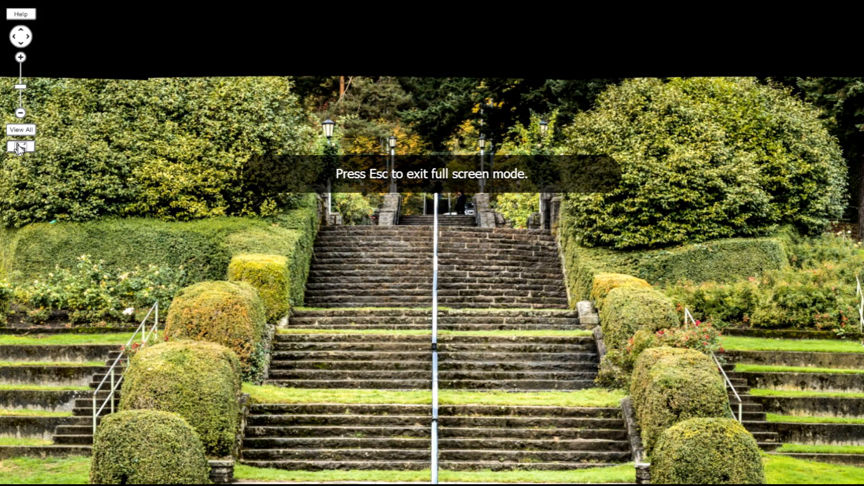
left_click(20, 146)
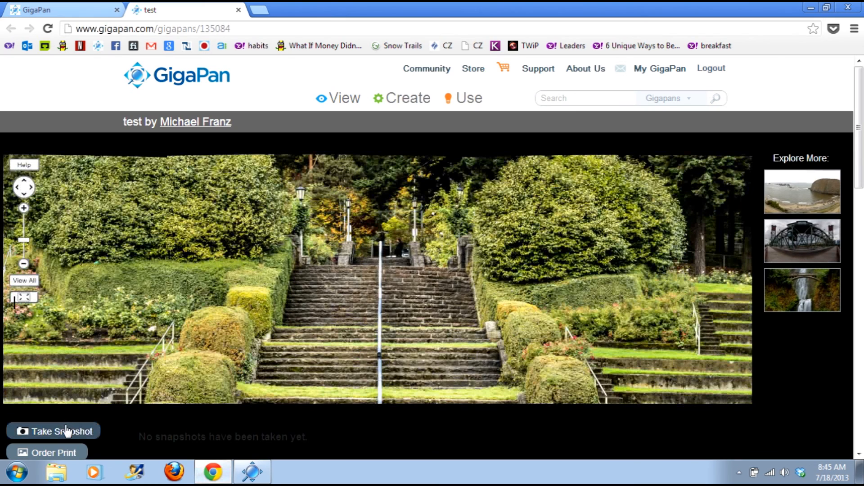